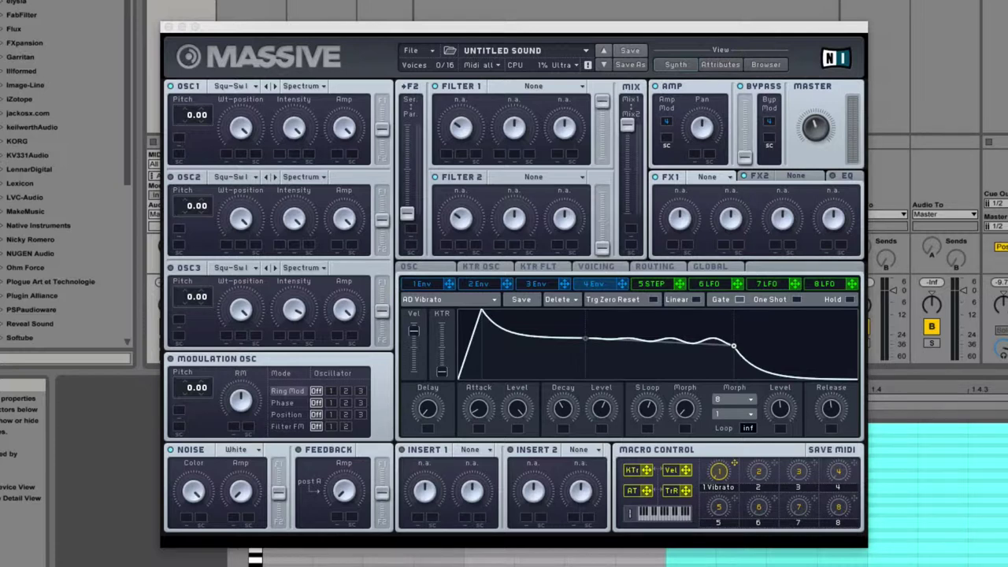
Browse envelopes 1–4 and the slot 5–8 modulators, ending back on slot 5's stepper
click(425, 283)
click(482, 283)
click(537, 283)
click(592, 283)
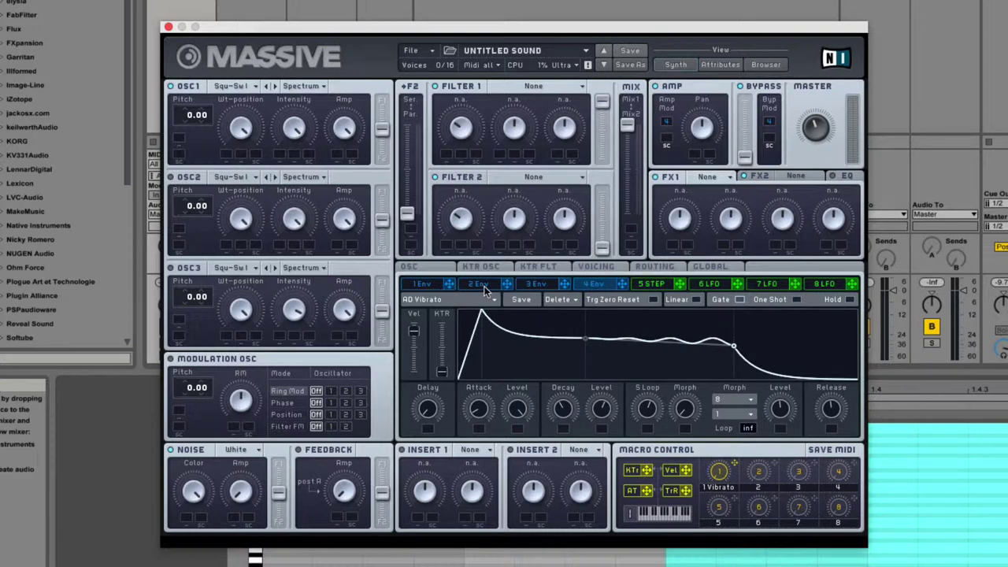
click(650, 286)
click(709, 286)
click(770, 285)
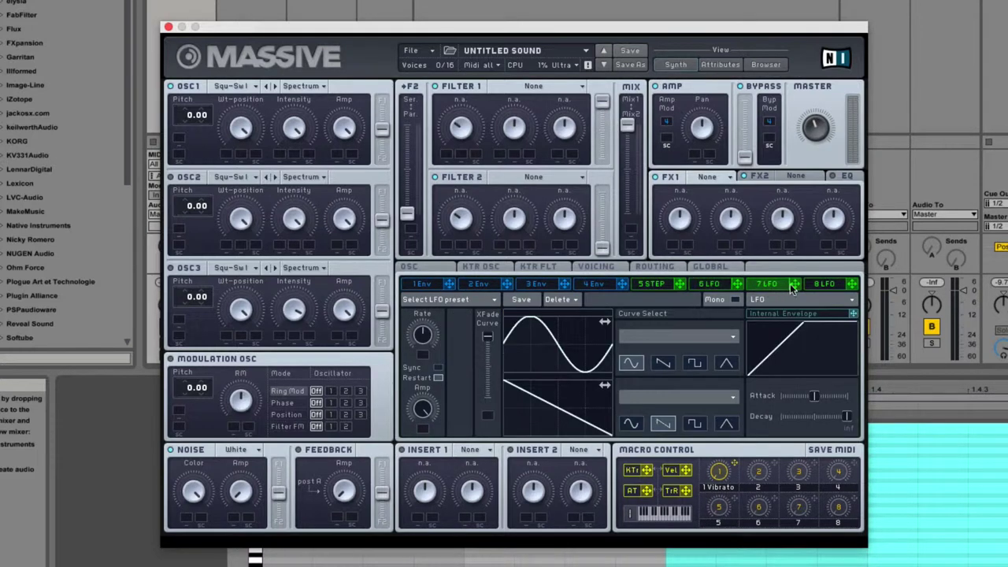
click(827, 285)
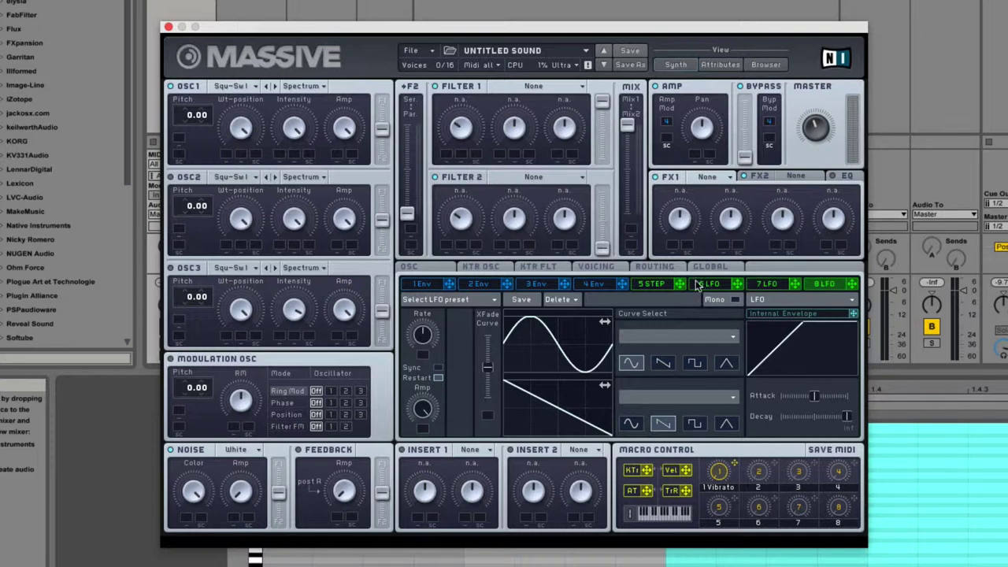
click(657, 284)
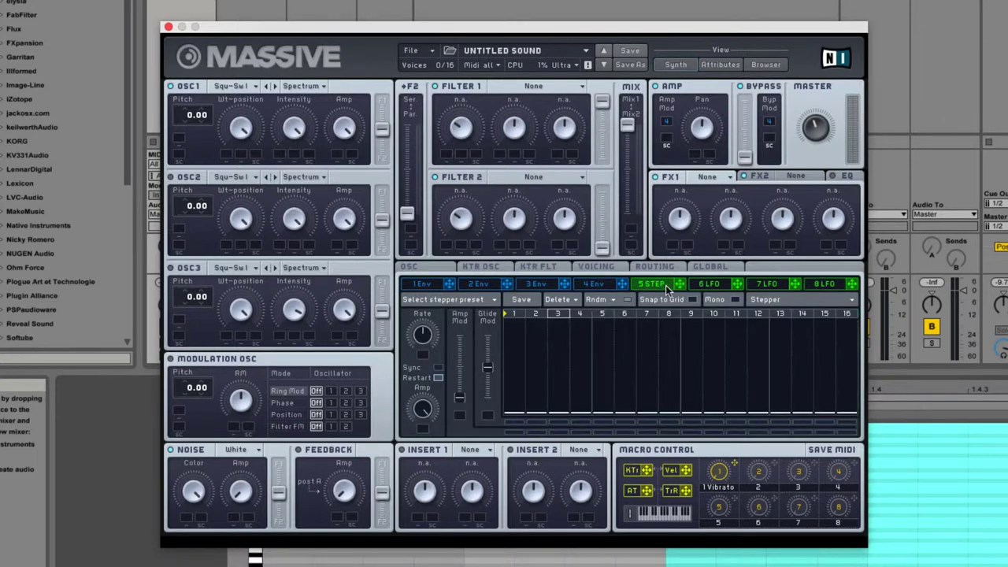
Revert slot 5 to a default LFO, then change its modulator type to Performer
click(422, 50)
click(422, 52)
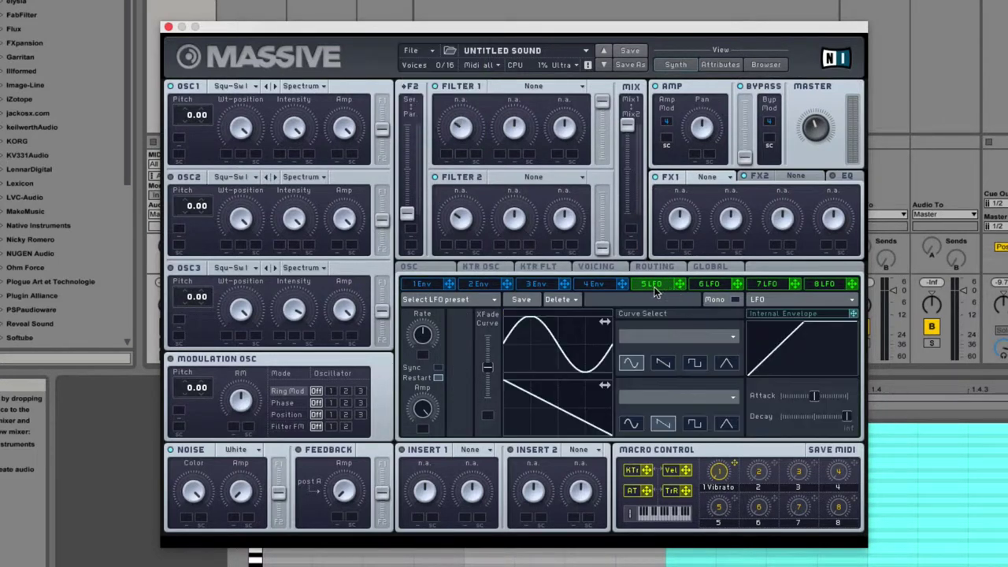
click(770, 300)
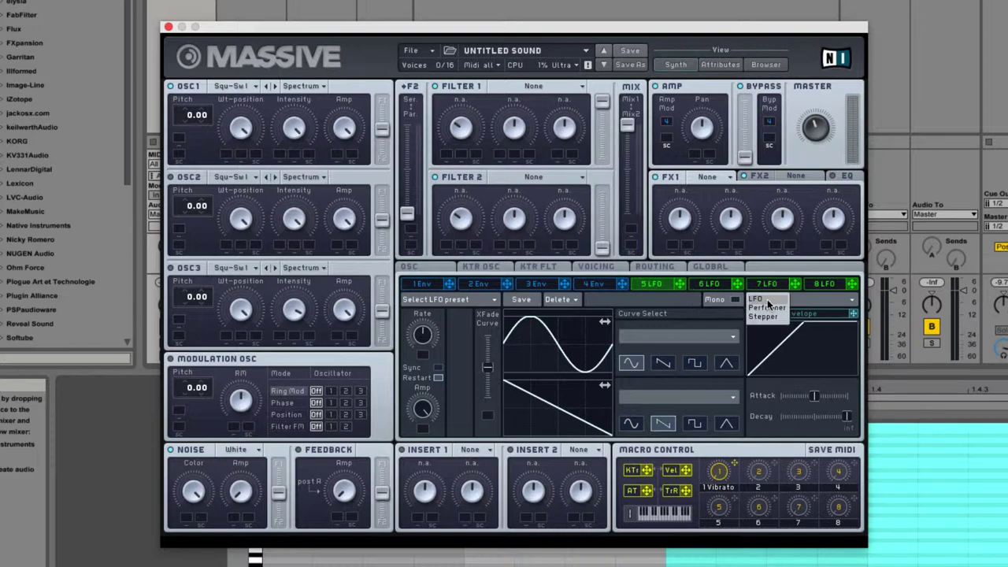
click(771, 308)
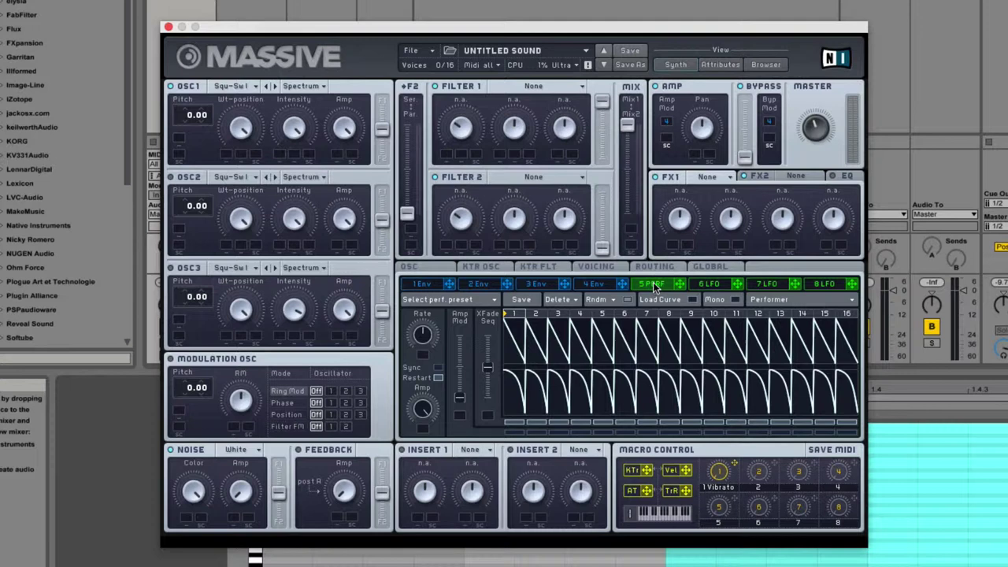
Load the factory AD Vibrato preset into the first envelope
click(424, 284)
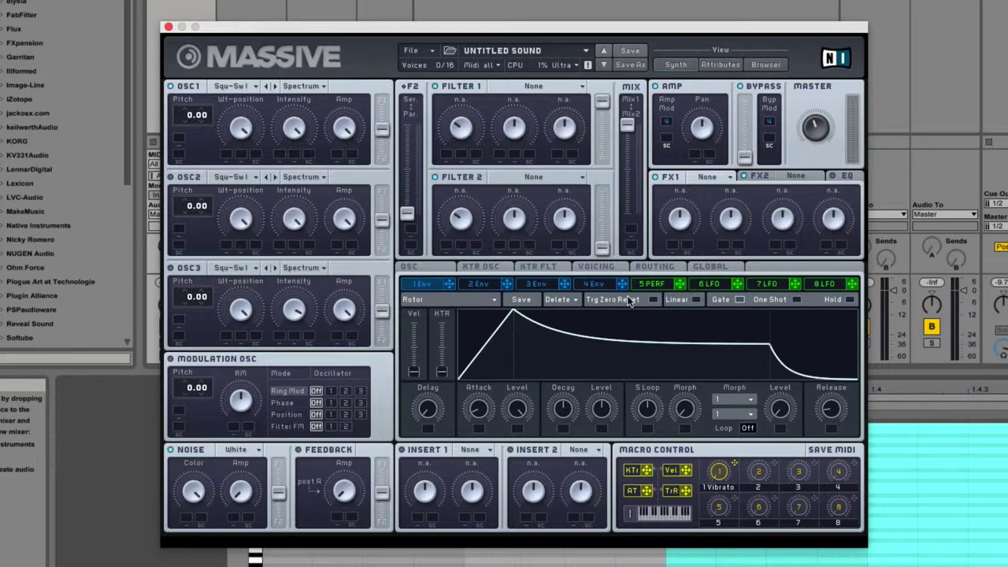
click(485, 301)
mouse_move(420, 299)
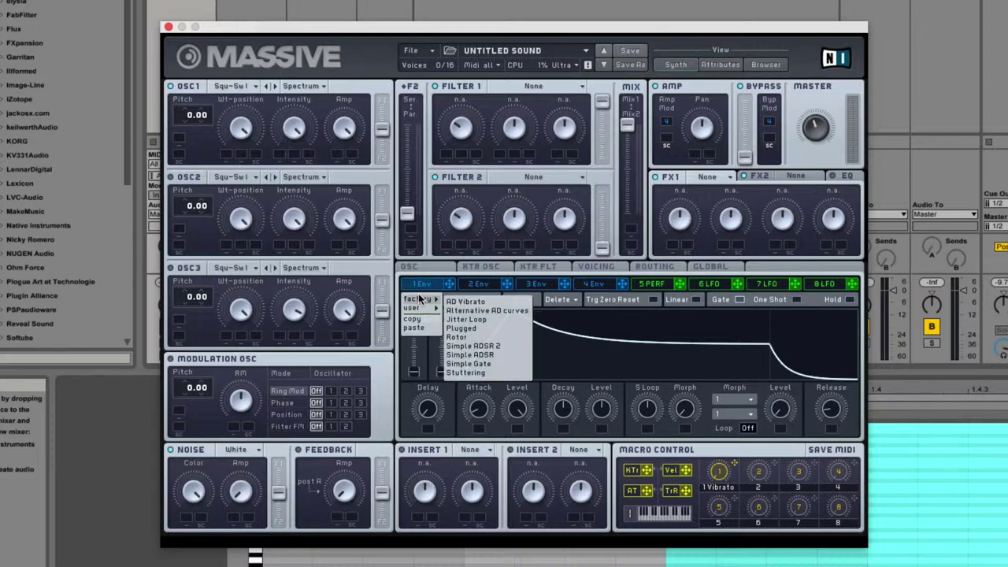
click(463, 302)
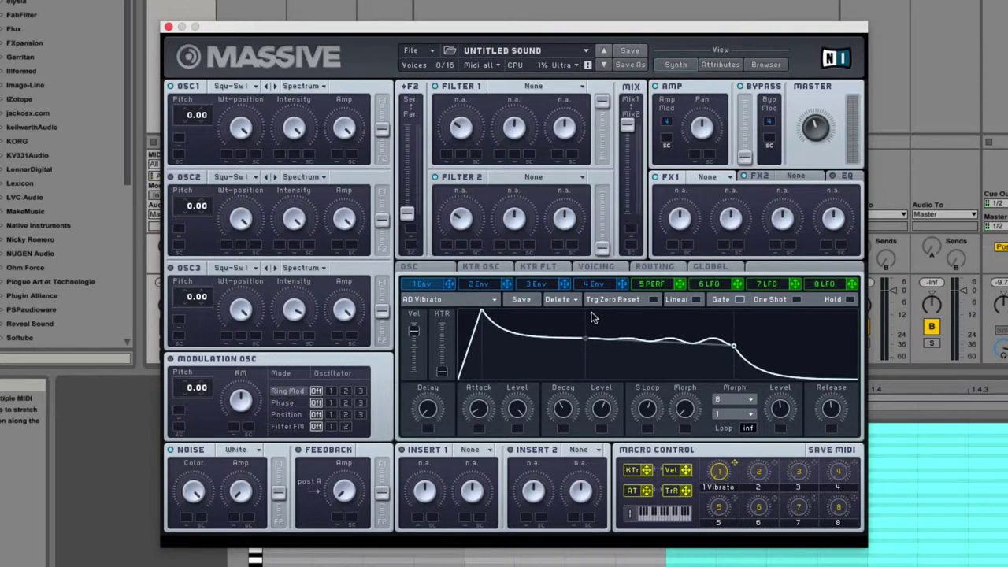
Load the same AD Vibrato preset into the fourth envelope
click(603, 282)
click(463, 303)
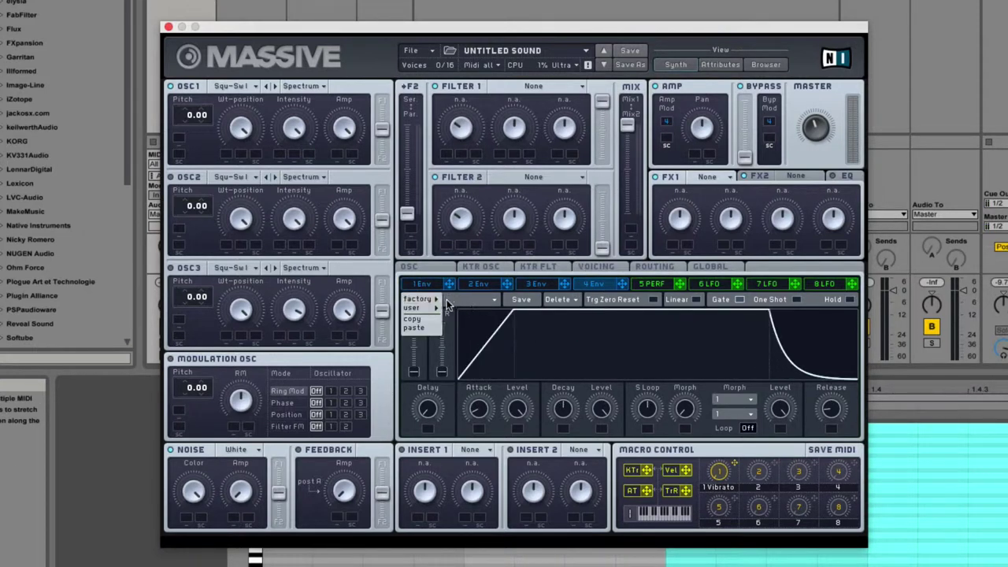
click(451, 302)
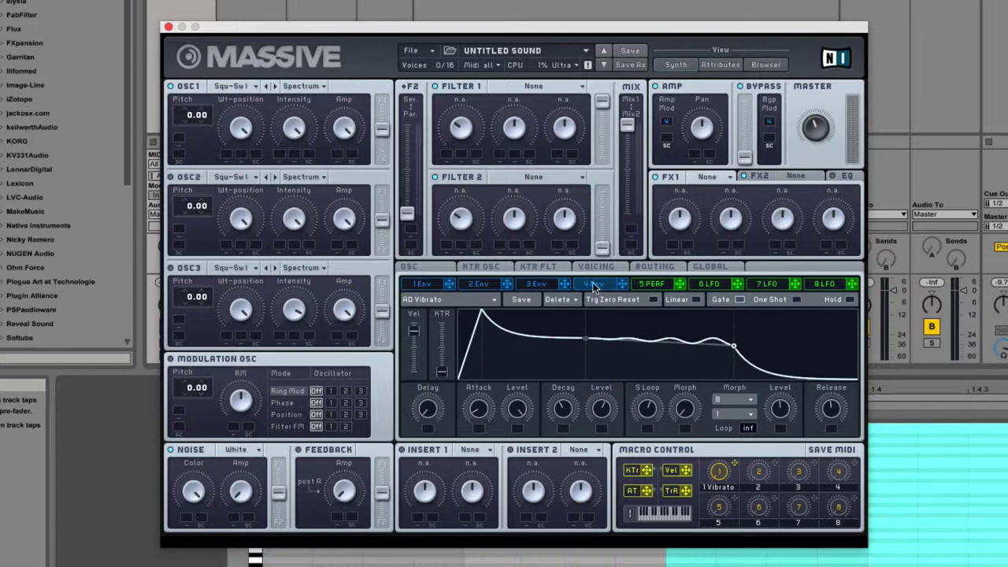
Preview a linear decay but keep it curved, and raise the Attack knob to delay the peak
click(696, 300)
click(696, 300)
click(697, 300)
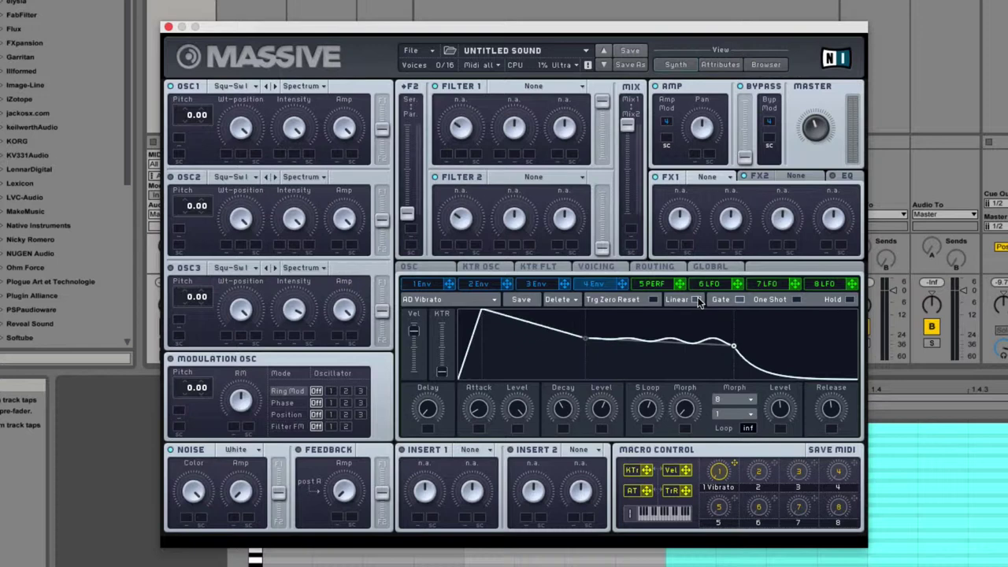
click(696, 300)
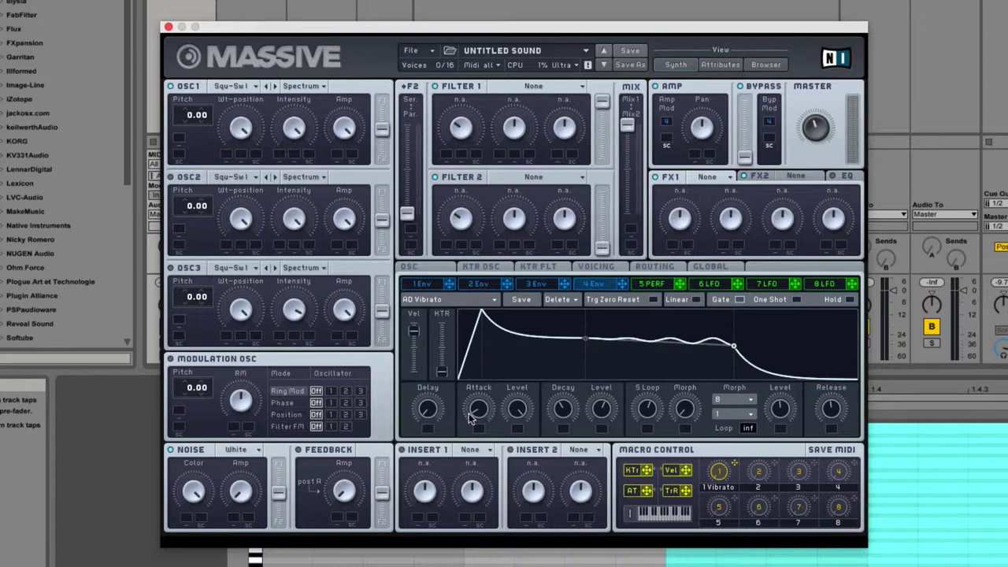
drag(472, 416, 479, 392)
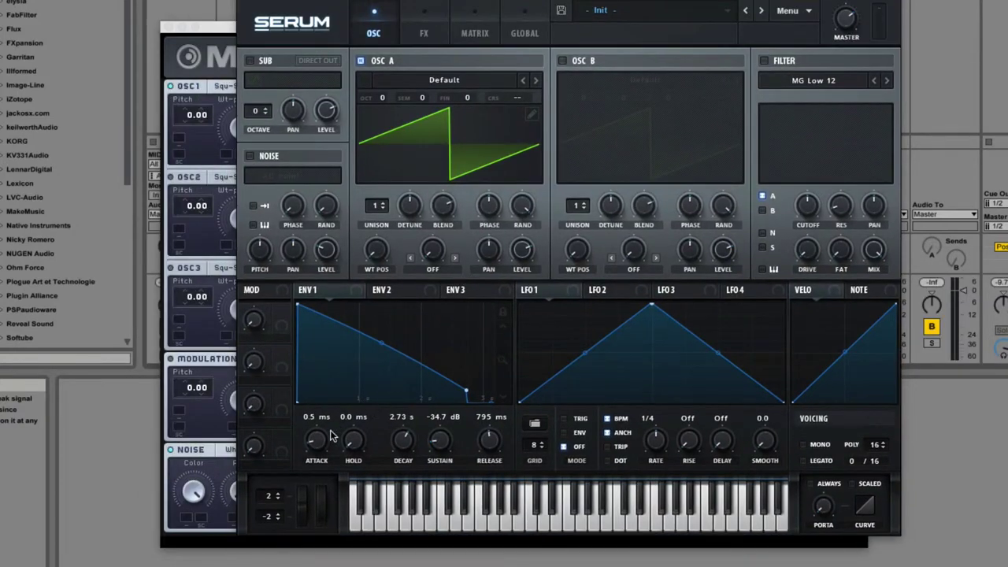
Slow ENV1's attack, bend its attack and decay curves, and set 1.89 s decay, -9.9 dB sustain
drag(320, 421, 326, 374)
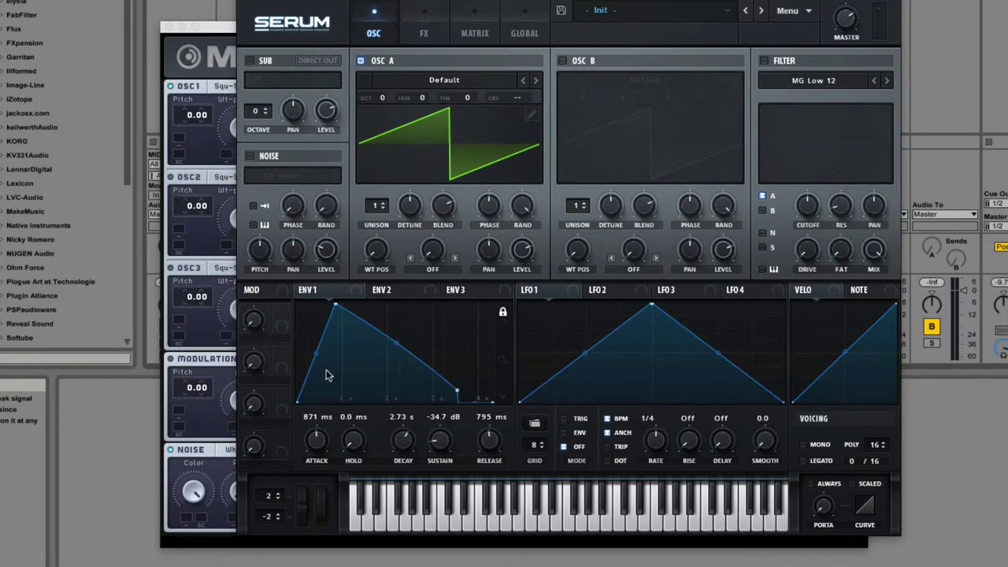
drag(319, 353, 264, 474)
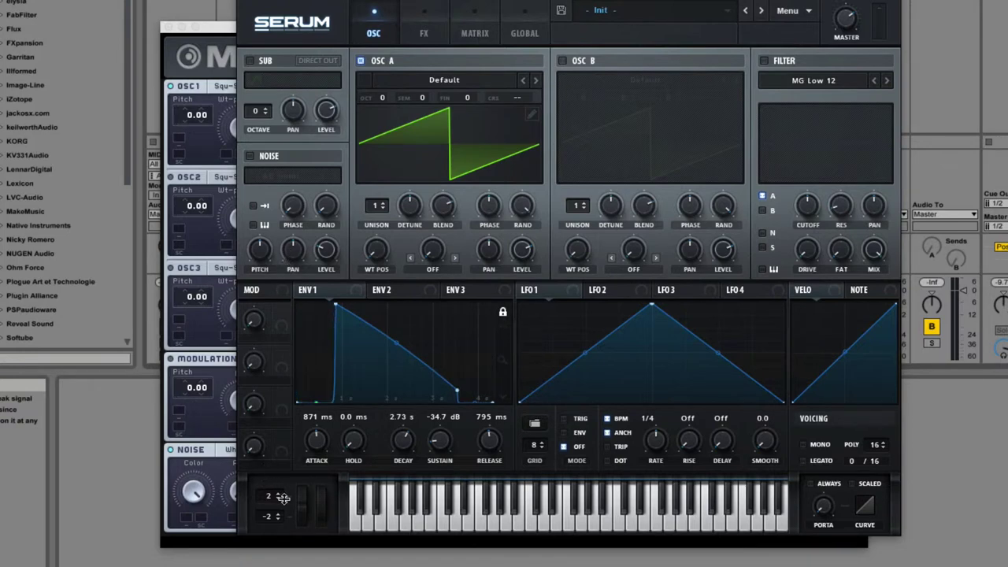
drag(304, 406, 306, 356)
drag(397, 344, 422, 328)
drag(458, 391, 449, 346)
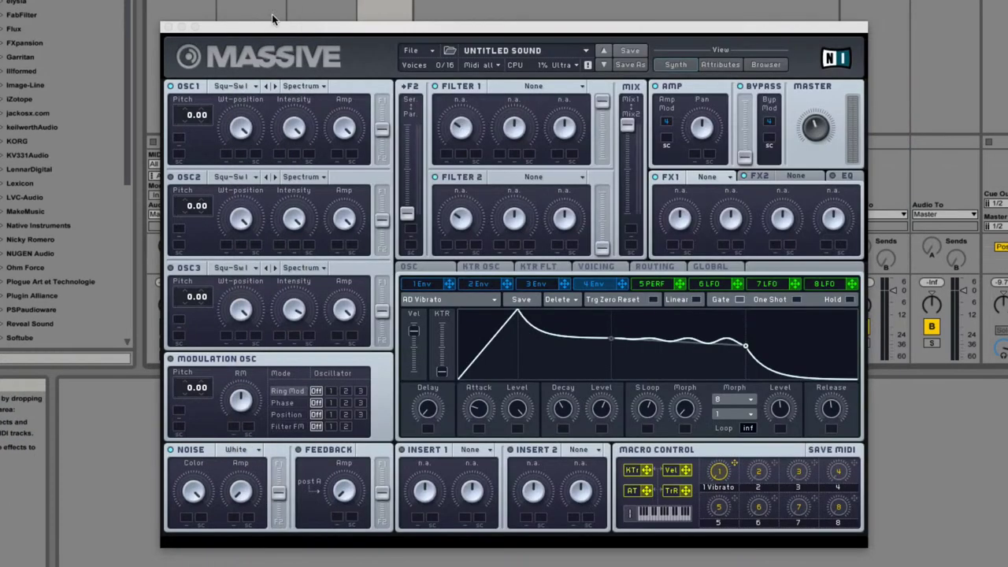
Bring Massive forward, nudge its window up, and toggle the envelope's One Shot mode
click(249, 6)
drag(293, 34, 301, 3)
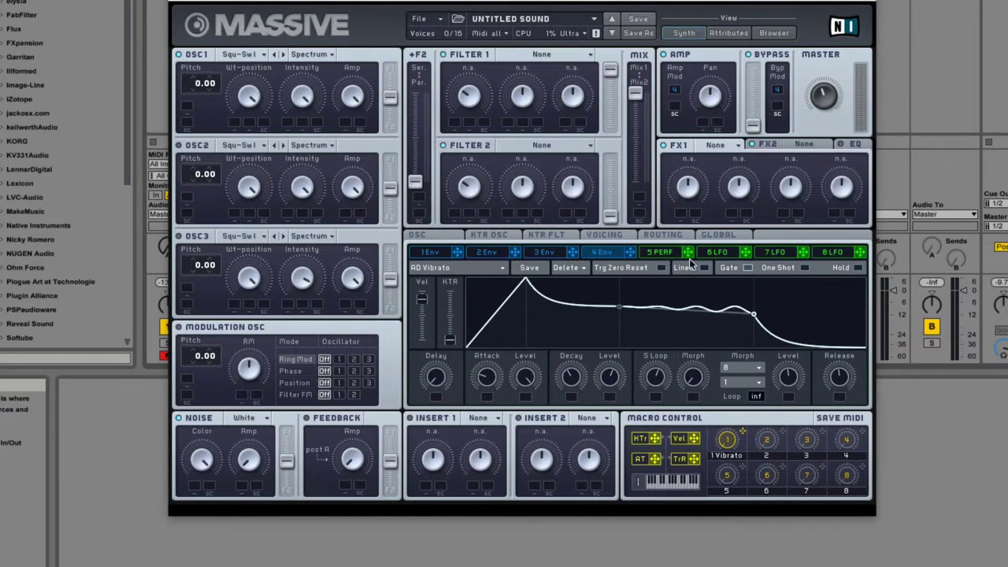
click(804, 269)
Adjust the release tail and bring the Loop count down from inf to 4
drag(841, 380, 845, 379)
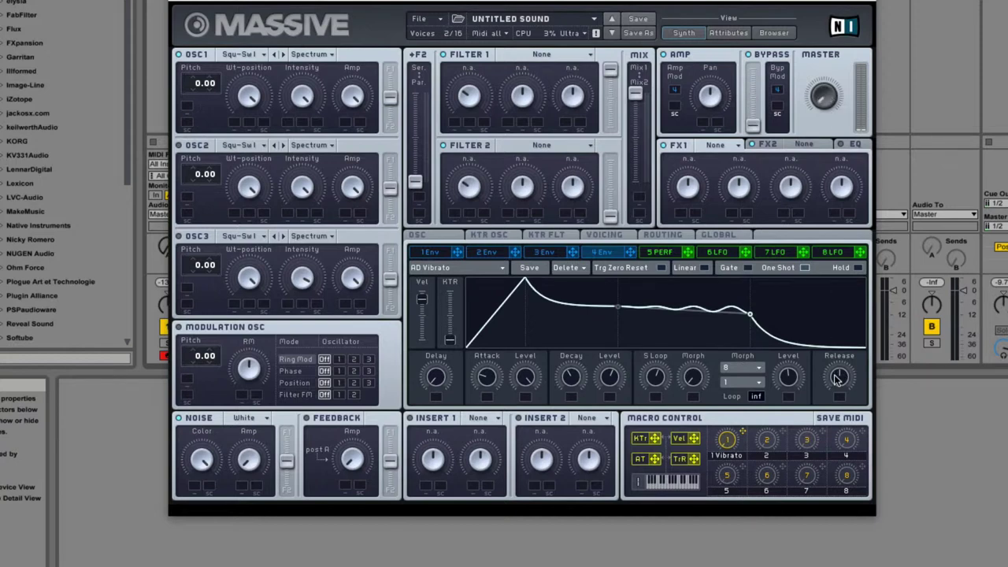
drag(756, 398, 759, 457)
drag(760, 511, 761, 516)
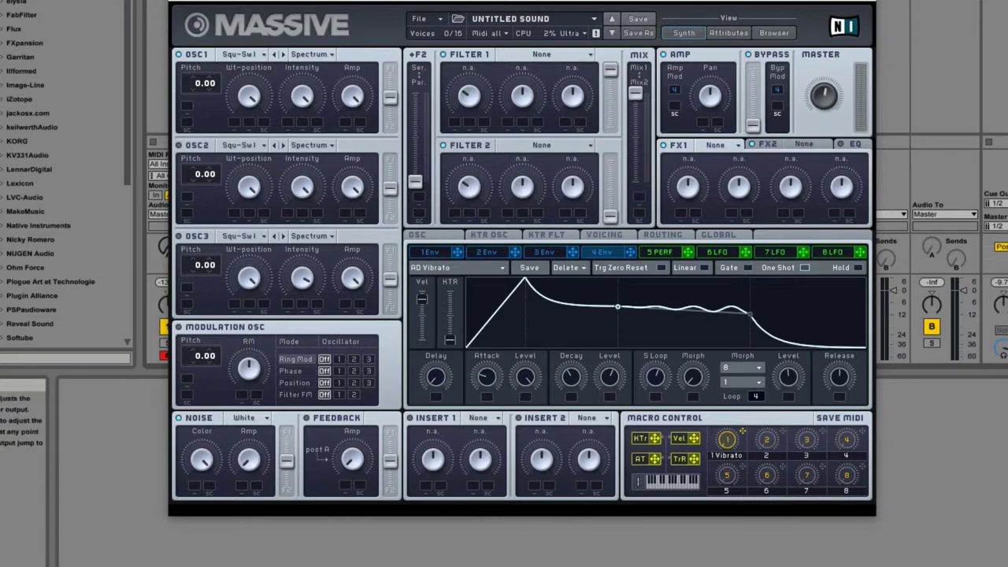
Tick Hold in the fourth envelope's header so it no longer plays as One Shot
click(858, 268)
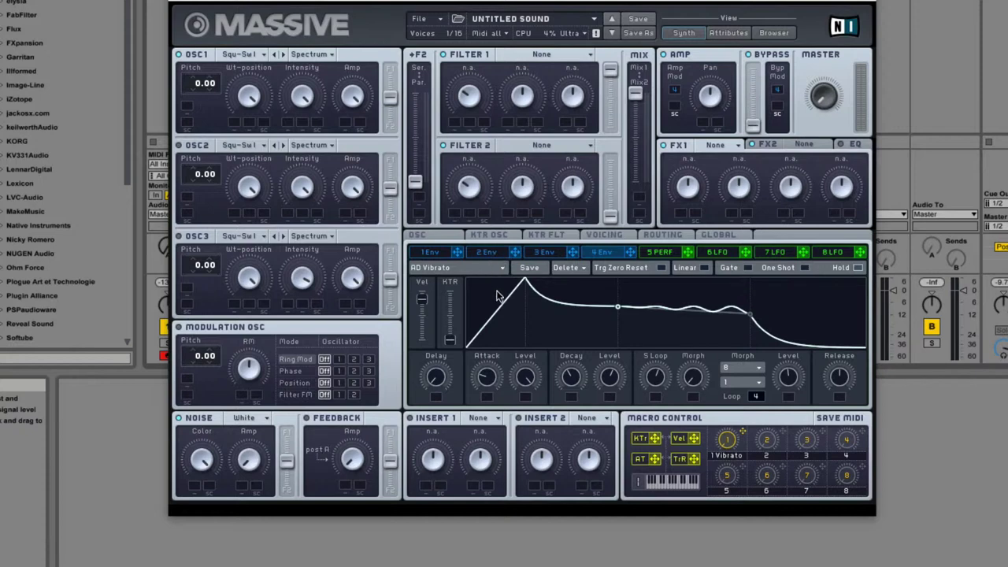
Set velocity to zero and key tracking to maximum, then lower the attack peak and reshape the envelope
drag(424, 299, 421, 273)
drag(524, 382, 542, 279)
drag(426, 293, 434, 397)
drag(454, 282, 455, 198)
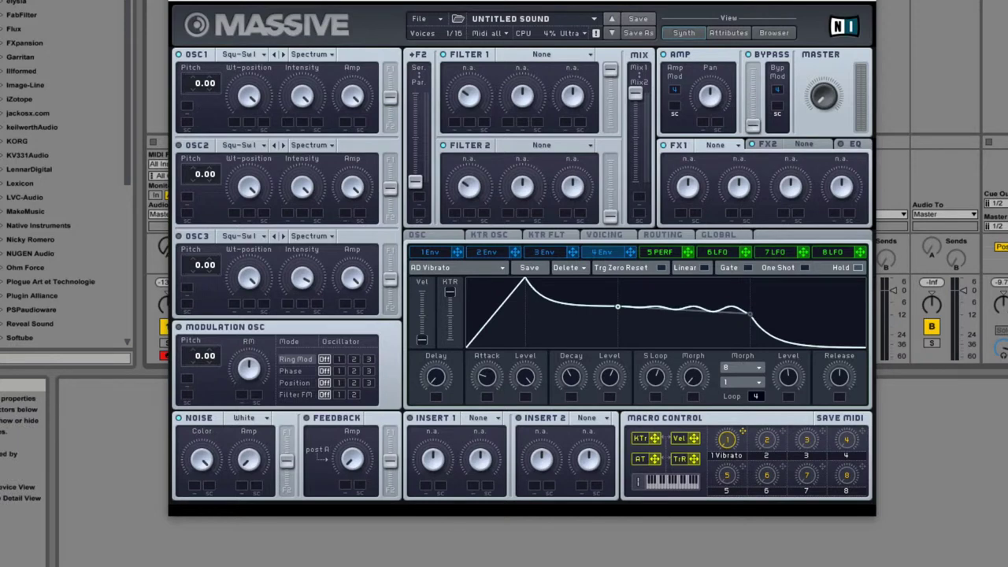
drag(473, 320, 605, 350)
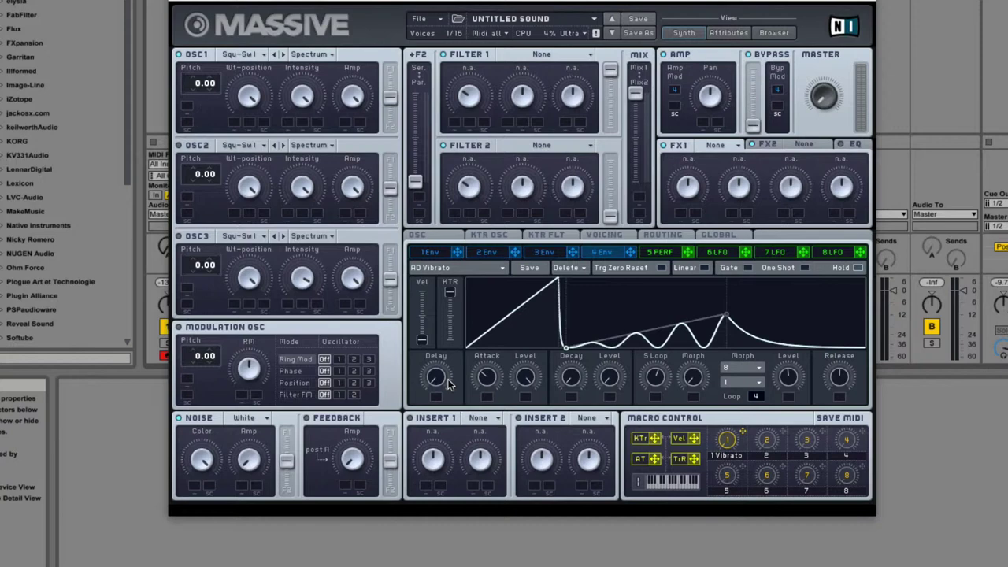
Turn the 1 Env Delay knob up in two stages so the curve starts later
drag(449, 383, 425, 326)
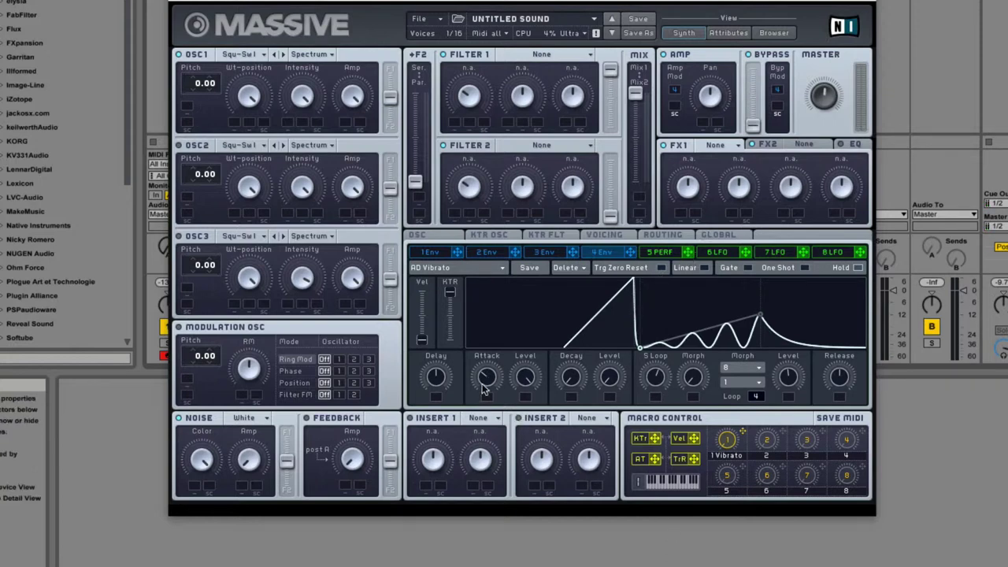
drag(451, 385, 443, 343)
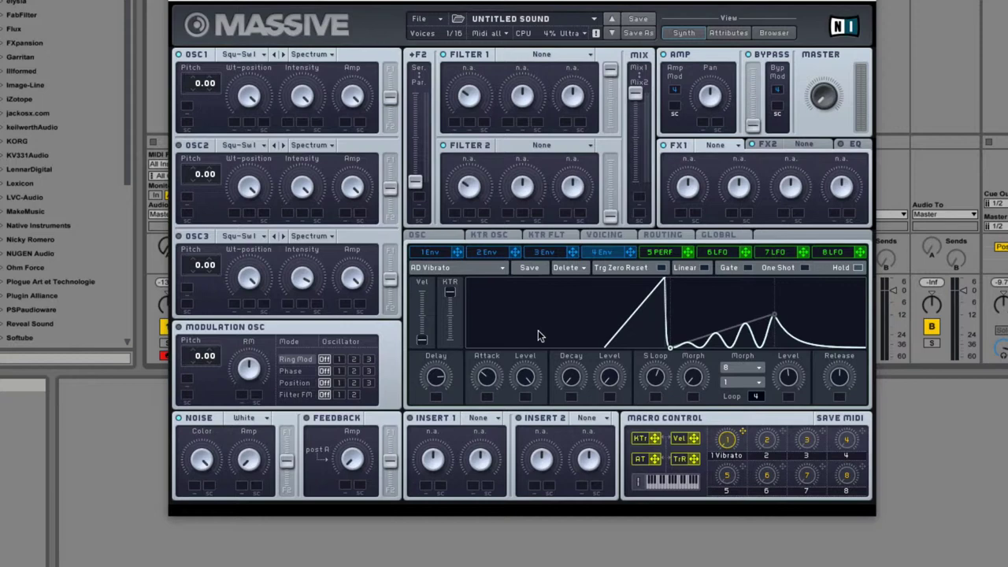
Lengthen attack and decay, adjust the attack peak, and raise the decay level so the loop sits high
drag(486, 394, 490, 372)
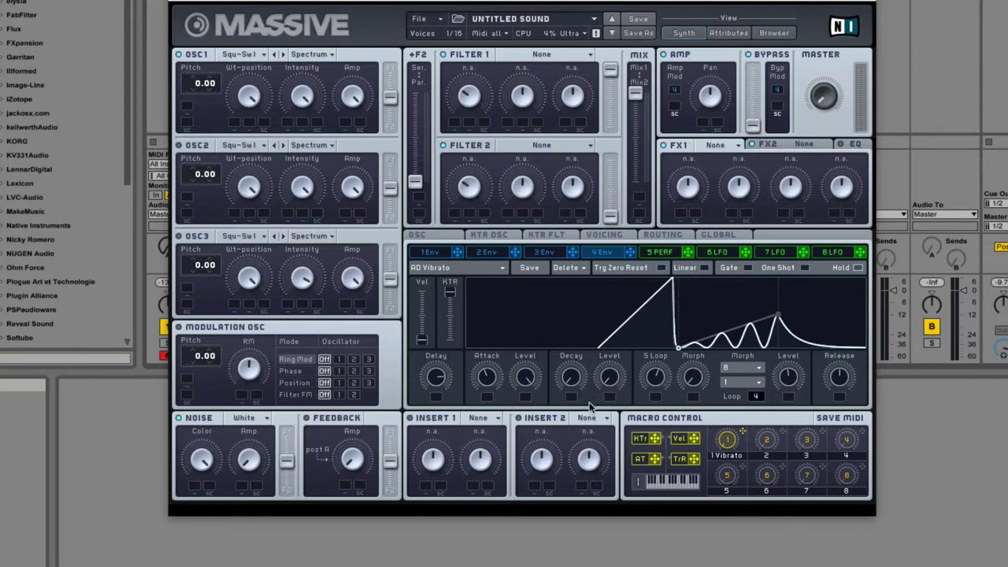
drag(526, 382, 541, 181)
drag(574, 391, 572, 355)
drag(609, 376, 617, 330)
drag(573, 381, 573, 369)
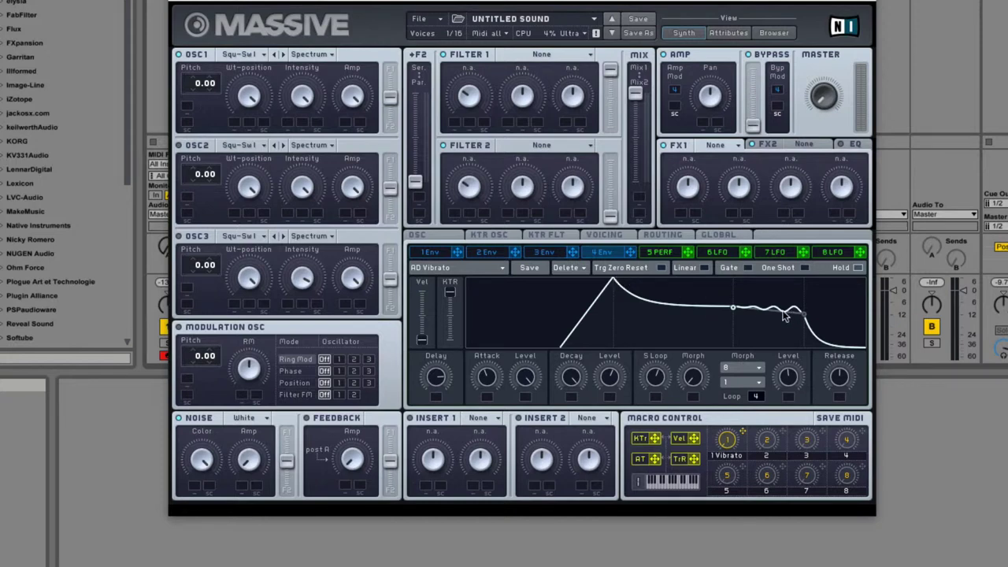
drag(623, 386, 595, 372)
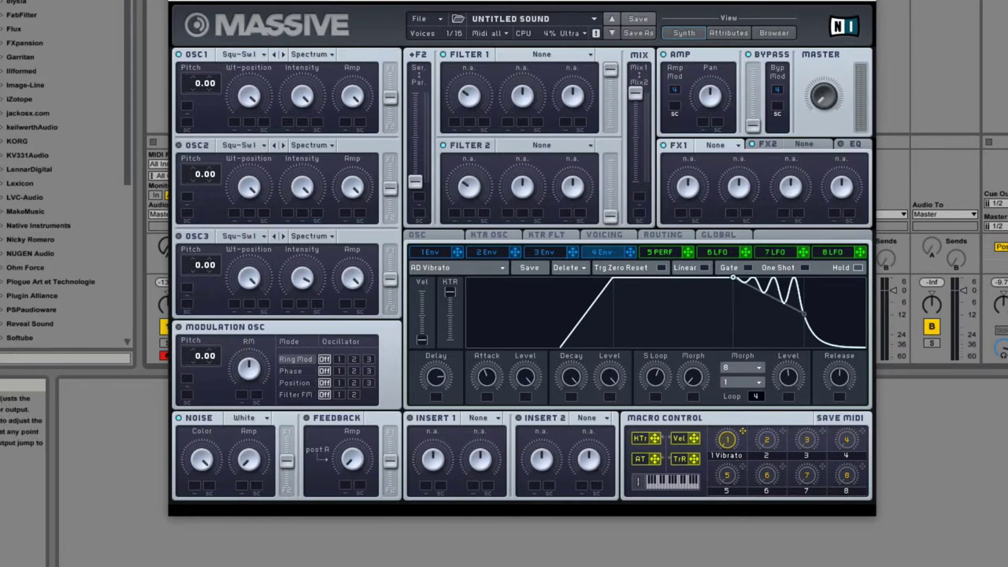
Switch the envelope loop off and start a new blank sound from the File menu
click(754, 397)
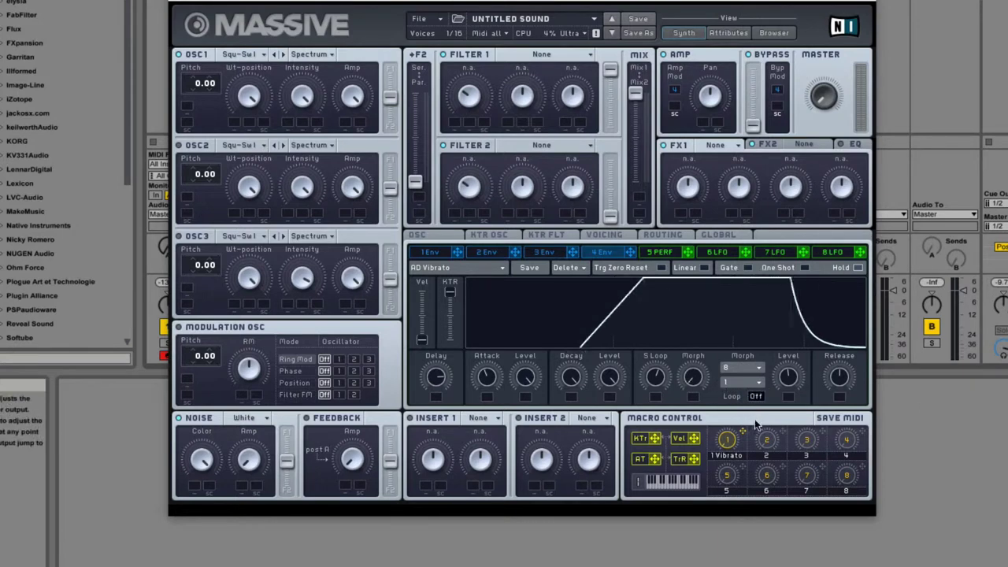
click(433, 20)
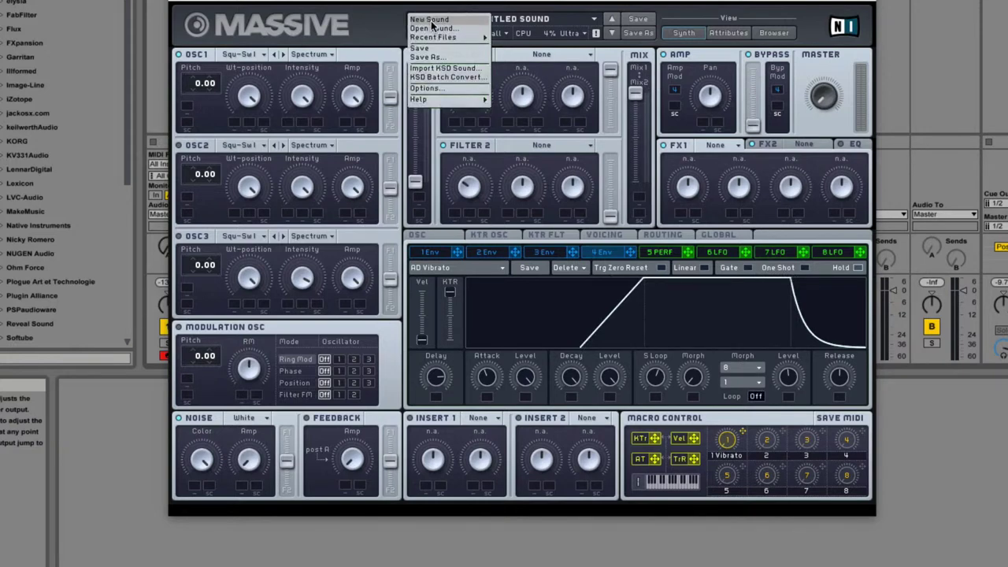
click(430, 20)
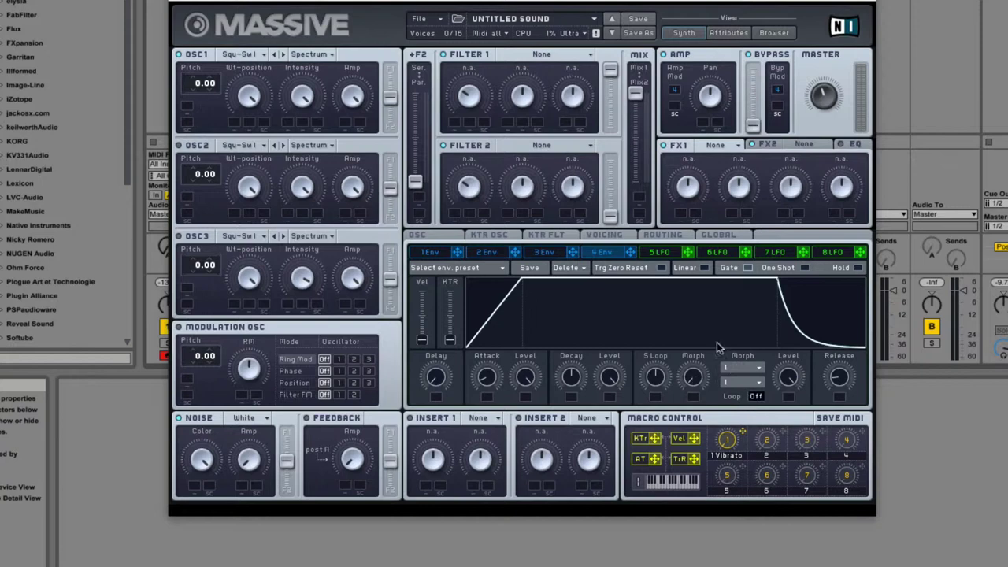
Drag the sustain lower in the 1 Env graph and set the Loop count to 4
drag(702, 312, 702, 340)
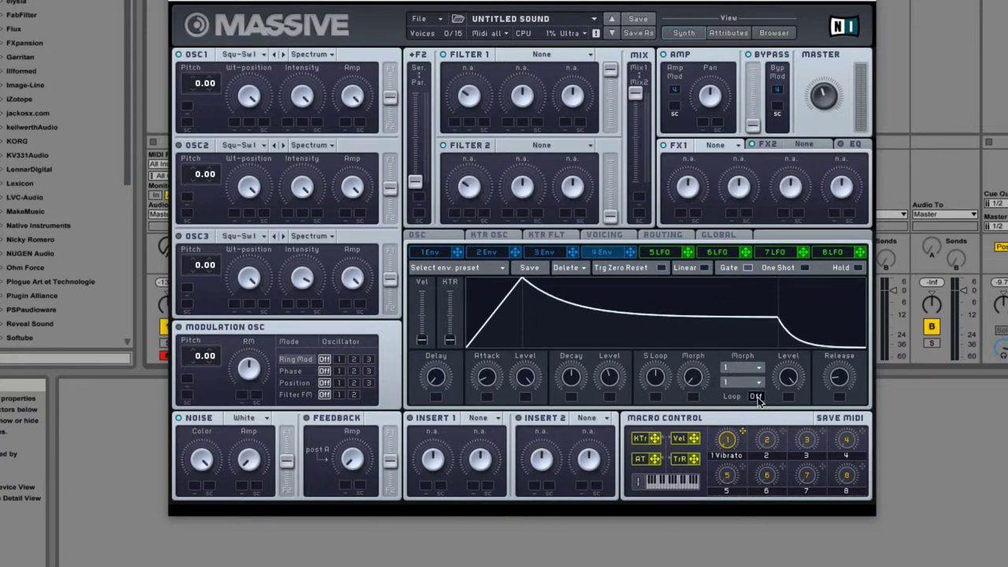
mouse_move(757, 400)
mouse_down()
mouse_move(757, 381)
mouse_move(761, 407)
mouse_up()
drag(761, 404, 752, 231)
drag(761, 400, 758, 383)
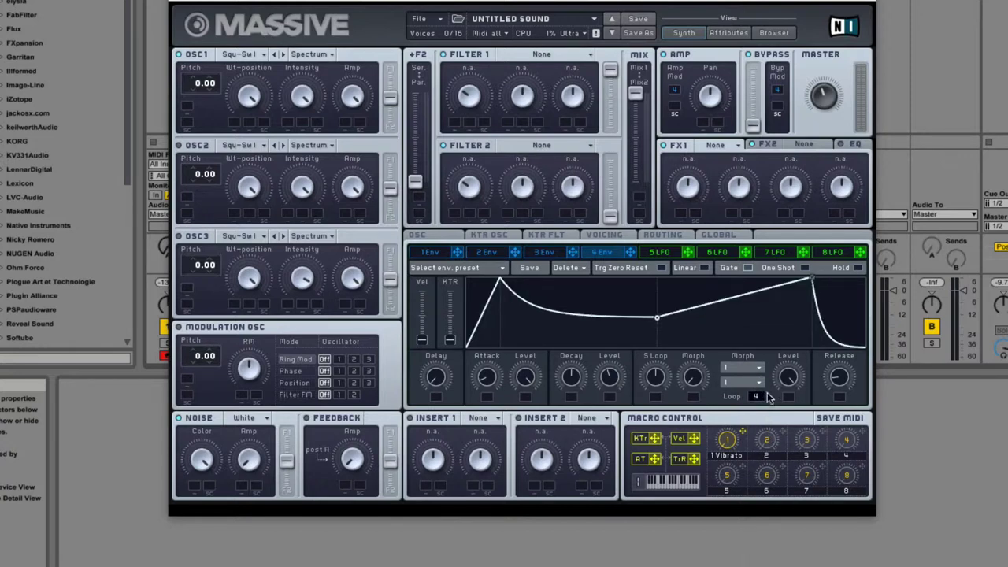
Widen the loop with the S Loop knob and set the two Morph shapes to 2 and 14
drag(658, 379, 662, 361)
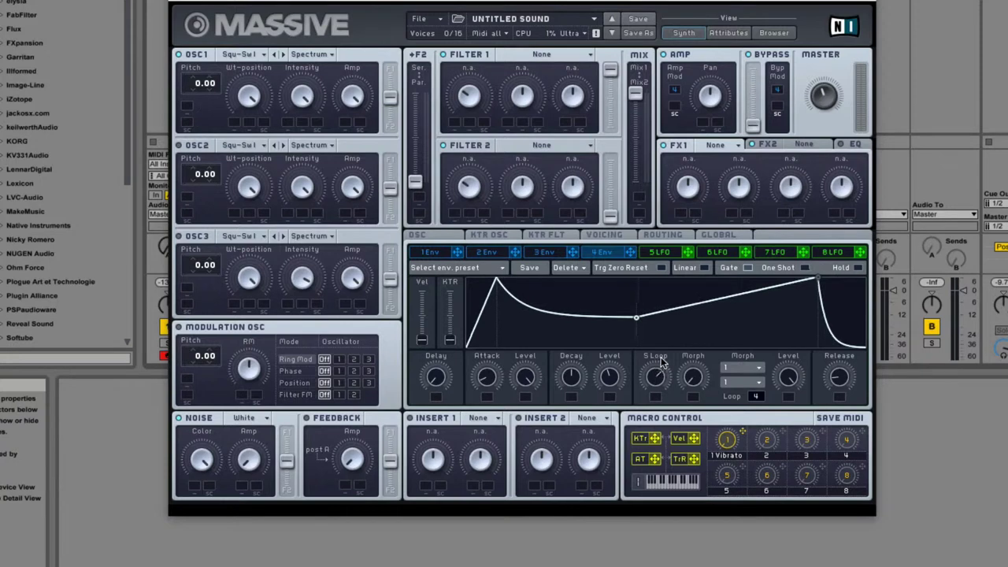
click(757, 372)
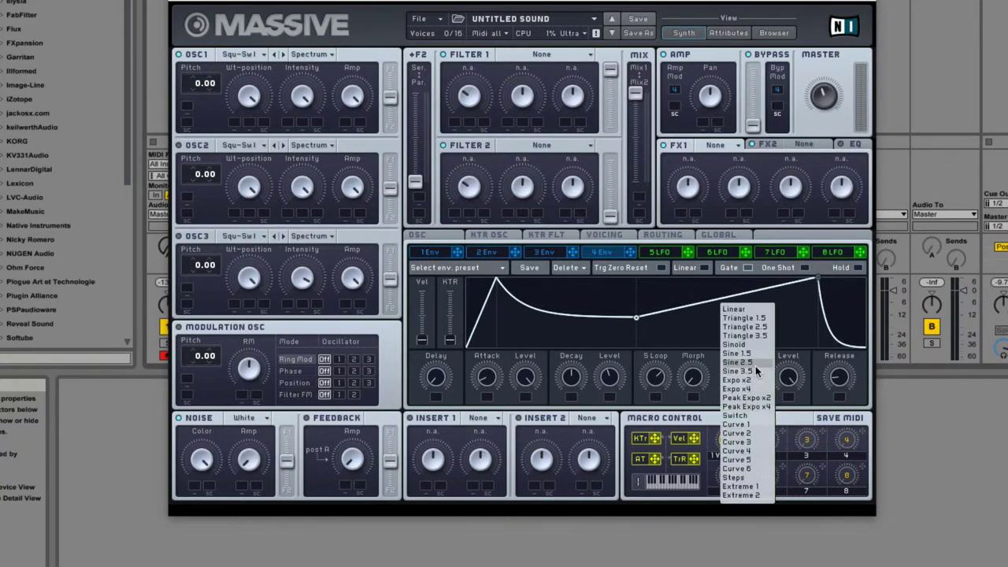
click(747, 323)
click(744, 383)
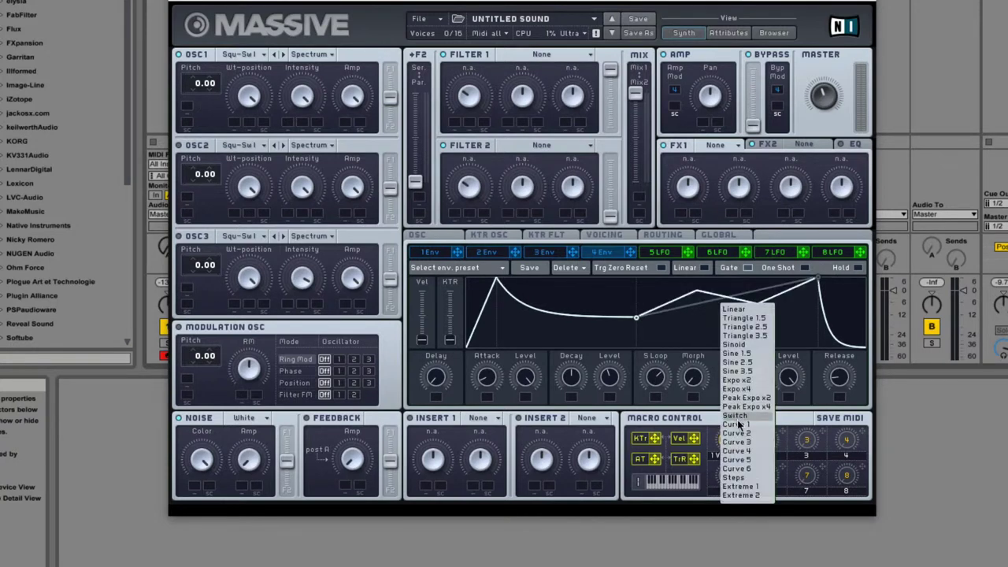
click(742, 412)
Blend the looped section toward shape 14 with the Morph knob, making it wavy
drag(696, 380, 700, 331)
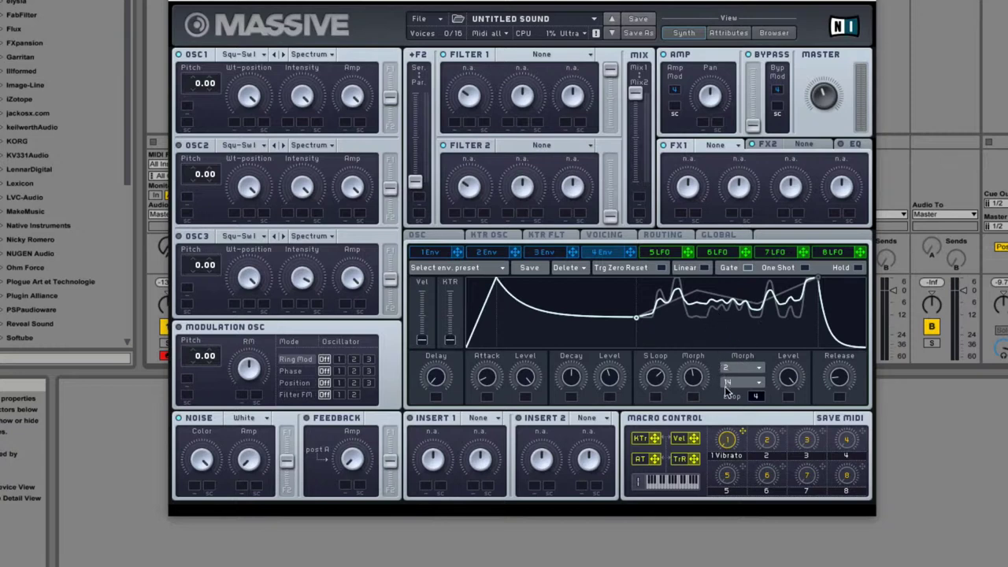
drag(694, 380, 717, 223)
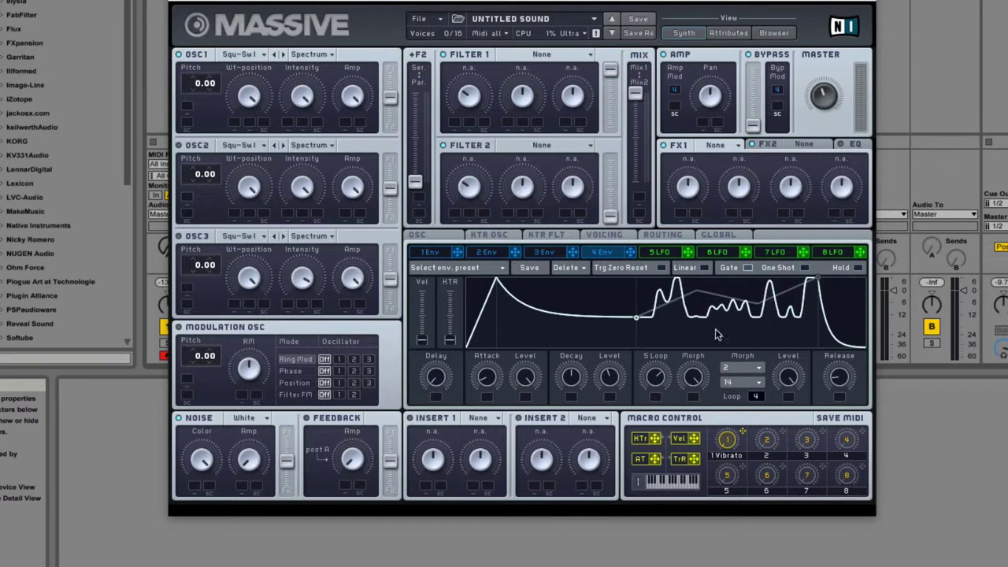
drag(717, 335, 712, 365)
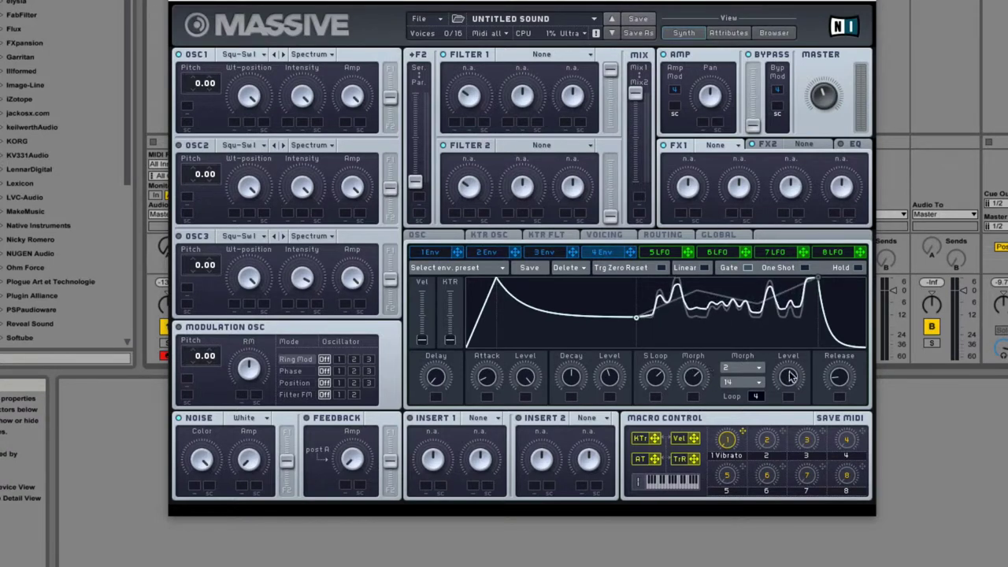
Turn down the Level knob beside the Morph section to drop the loop's peaks
drag(791, 377, 807, 449)
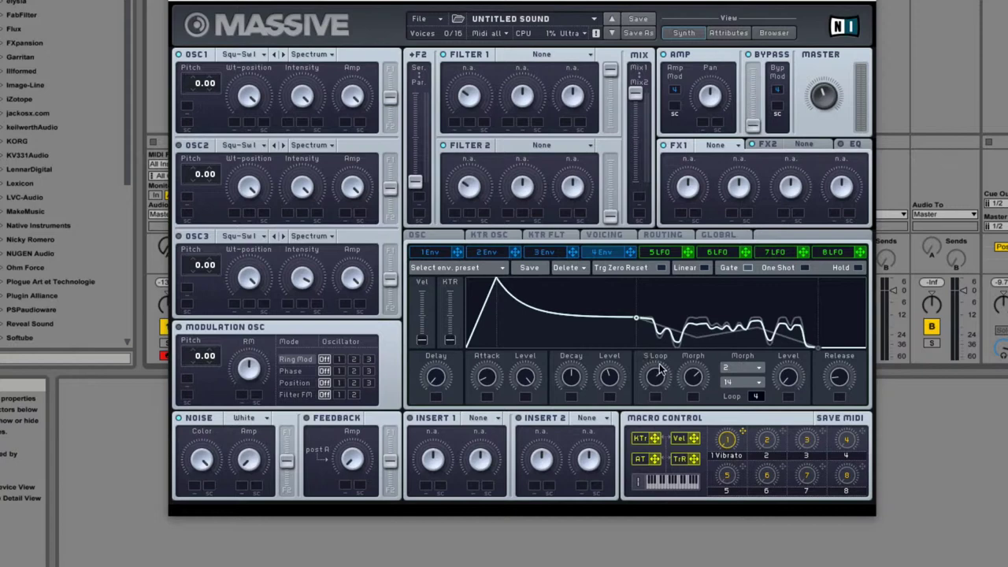
Move S Loop later to shorten the loop, and raise Release for a longer tail
drag(659, 378, 647, 429)
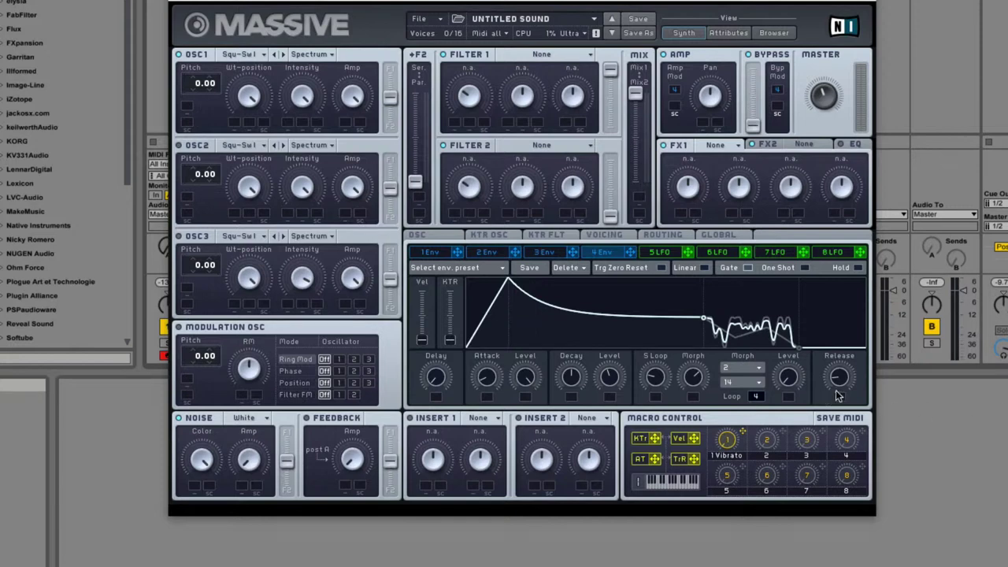
drag(838, 385, 842, 338)
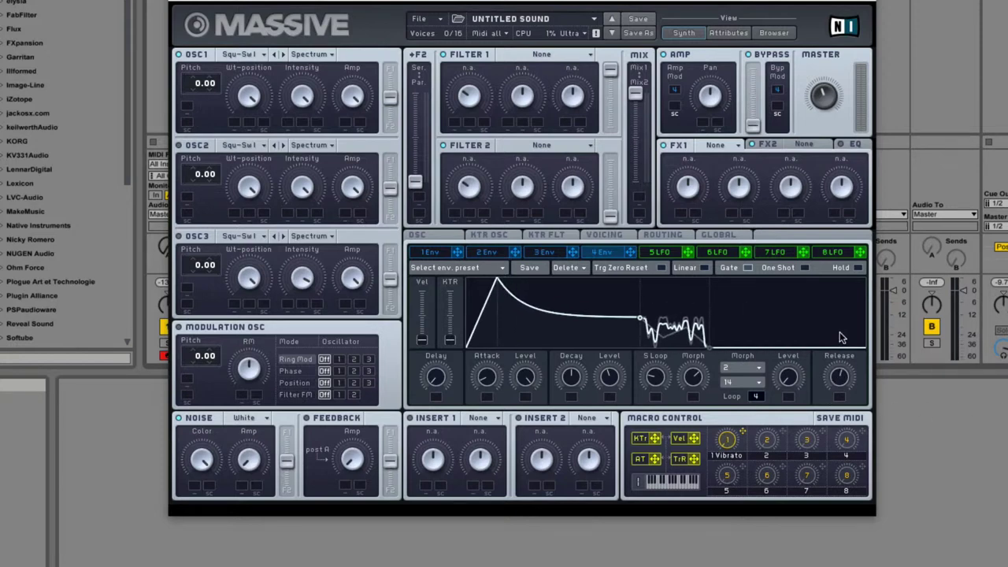